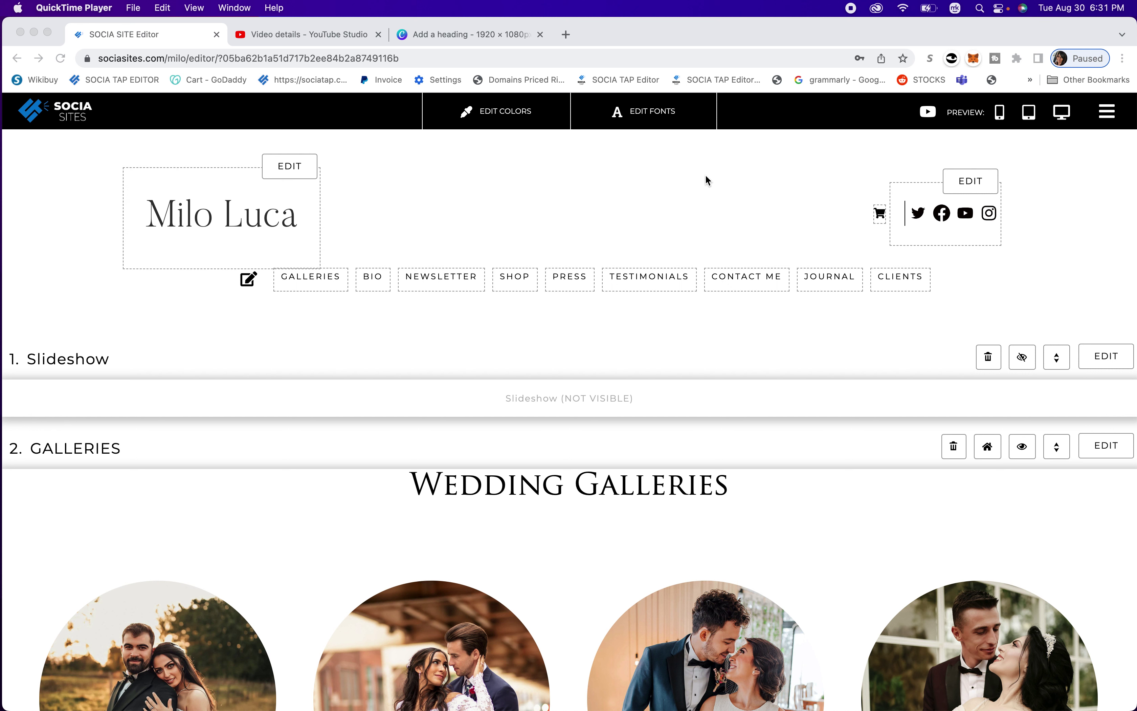
- Switch to the Chrome editor window and open the Account page from the hamburger menu
click(779, 173)
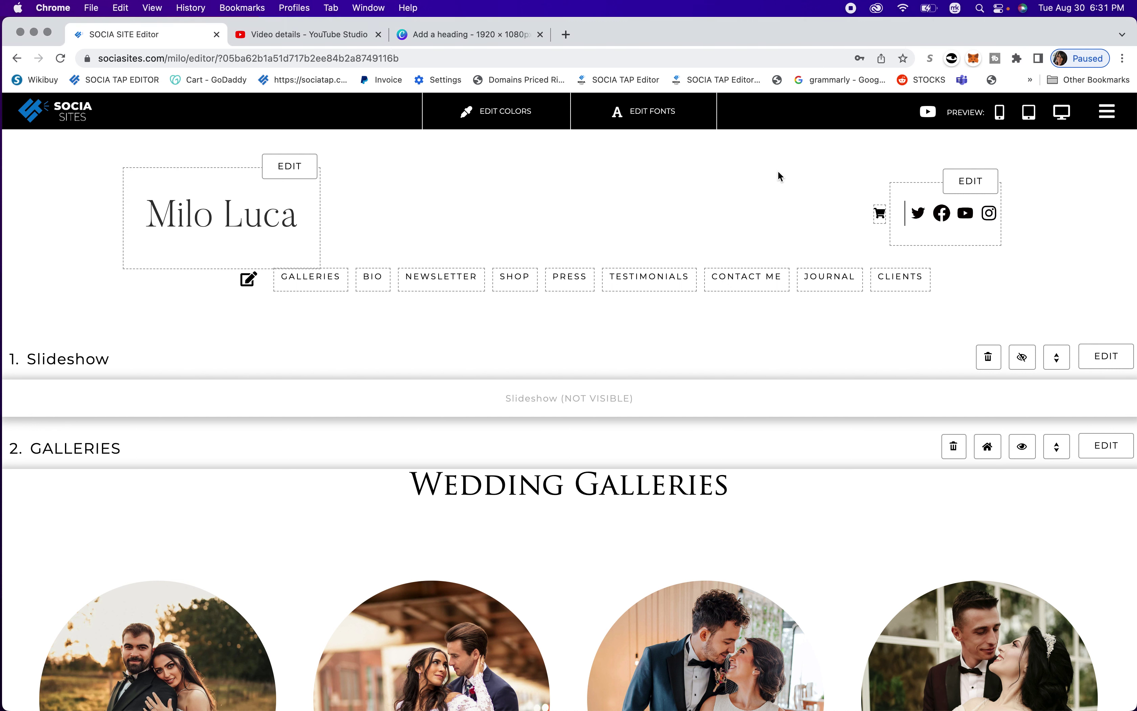
click(1110, 118)
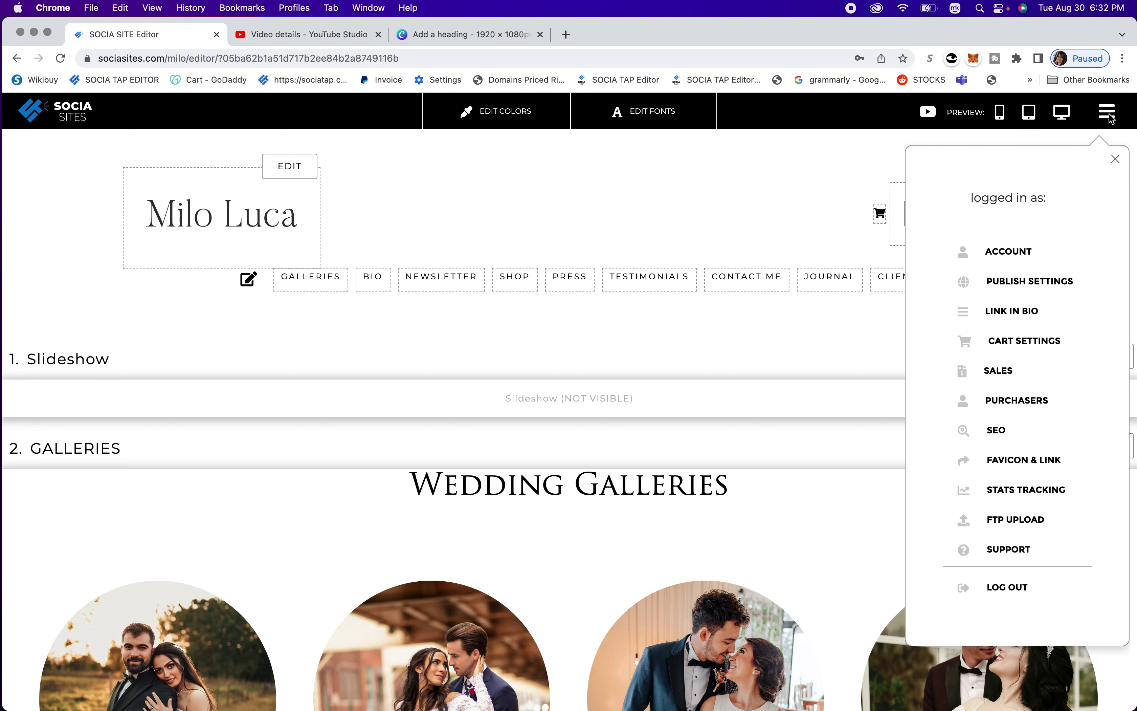
click(1006, 262)
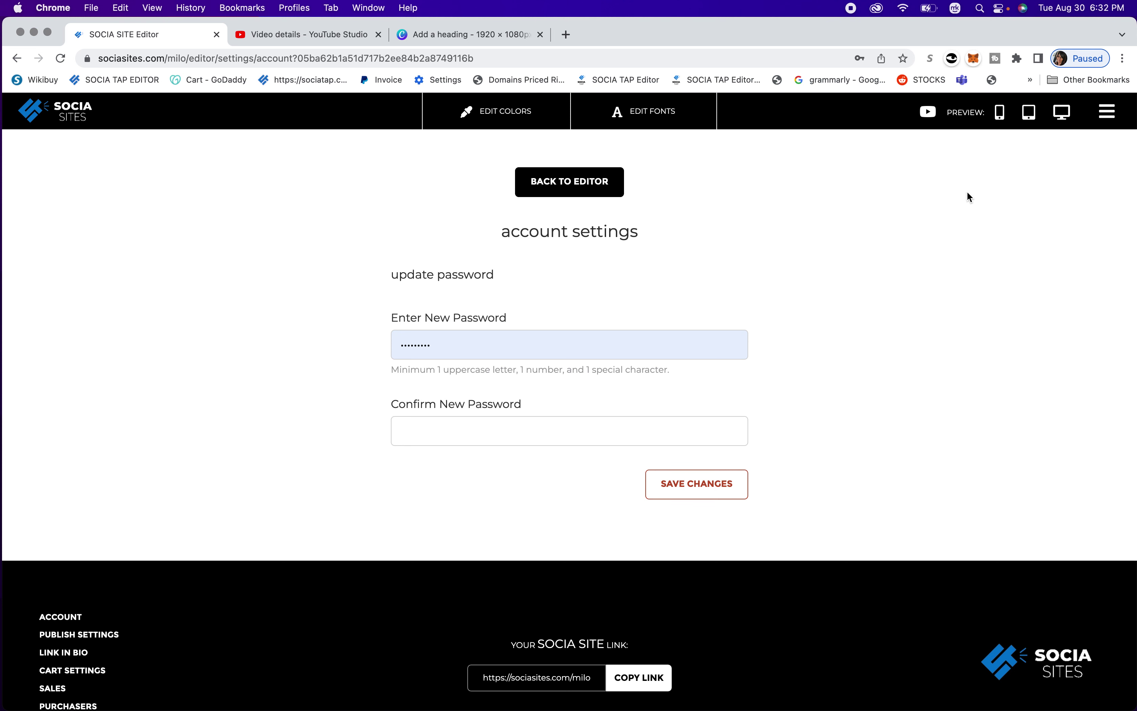
- Go to the Publish Settings page showing the site link and go-live request
click(1108, 113)
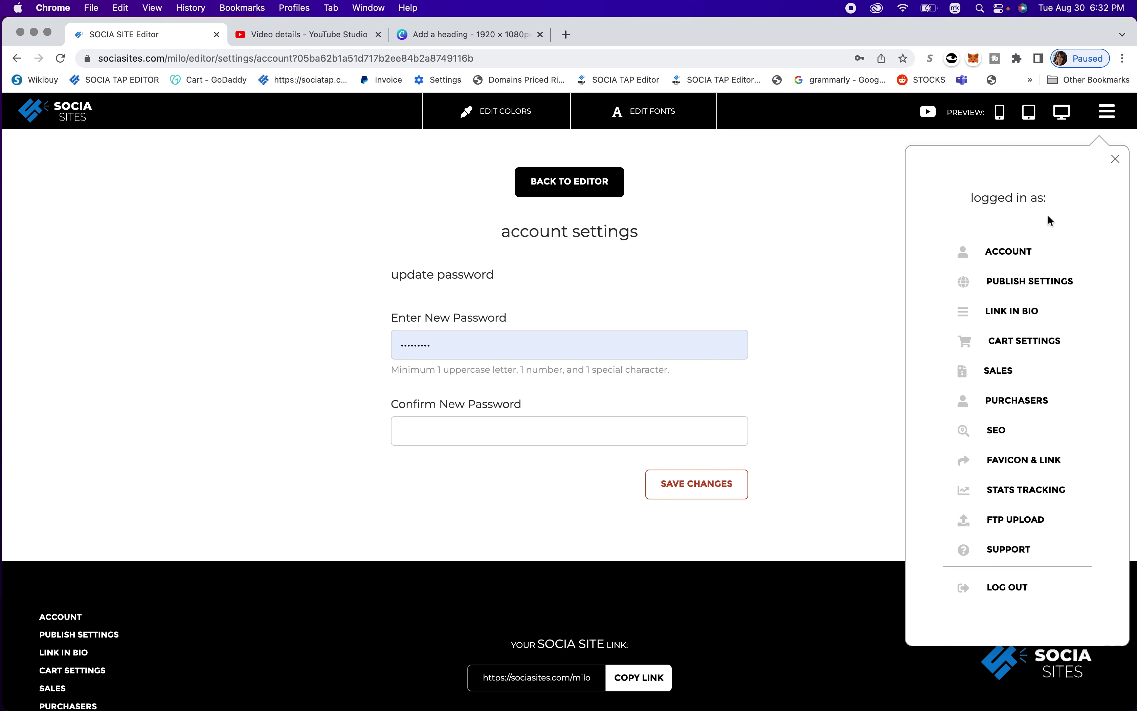
click(1018, 283)
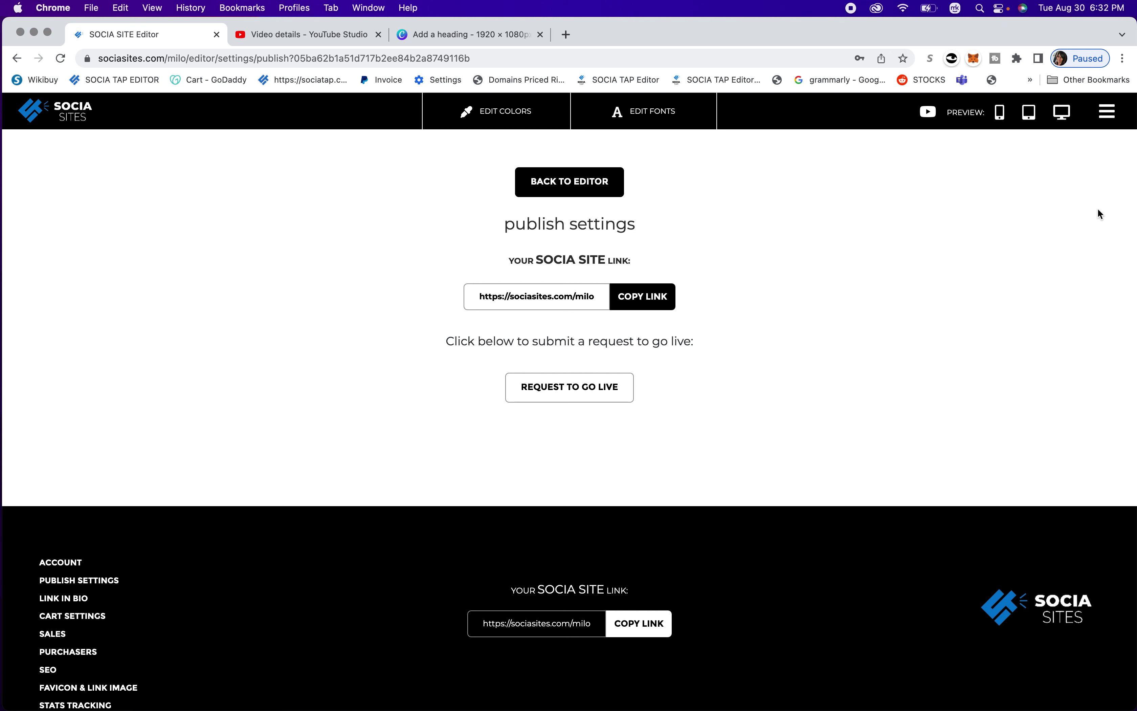
- Go to the Link In Bio settings page from the settings menu
click(1107, 111)
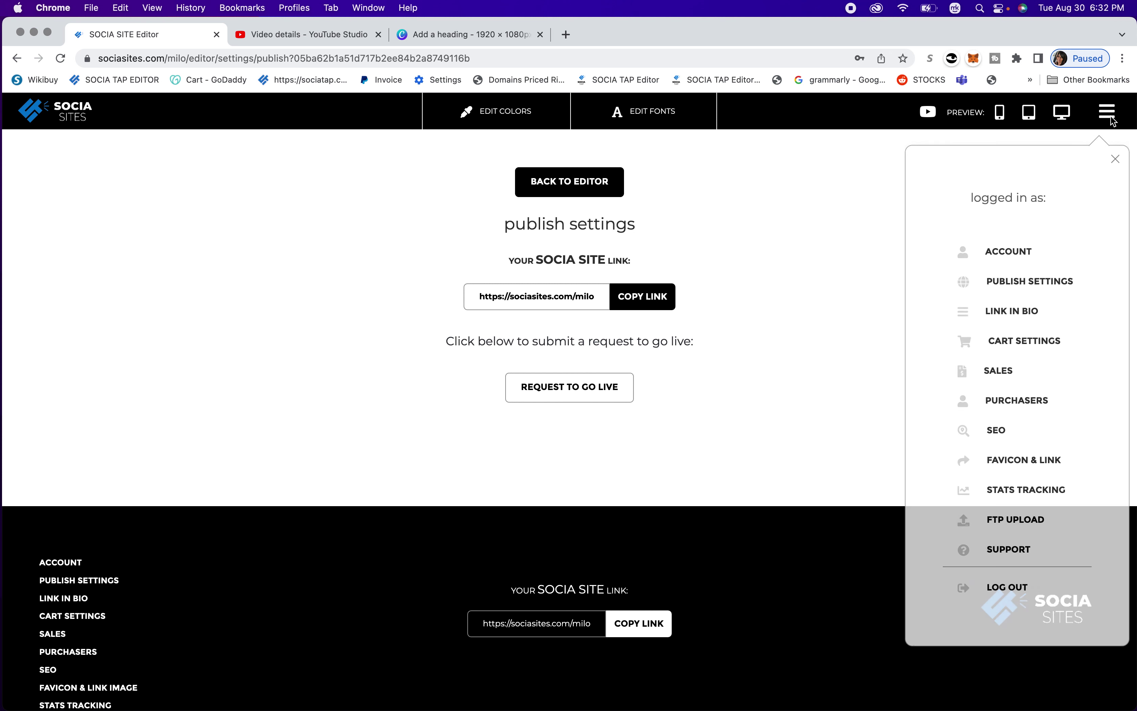
click(1018, 311)
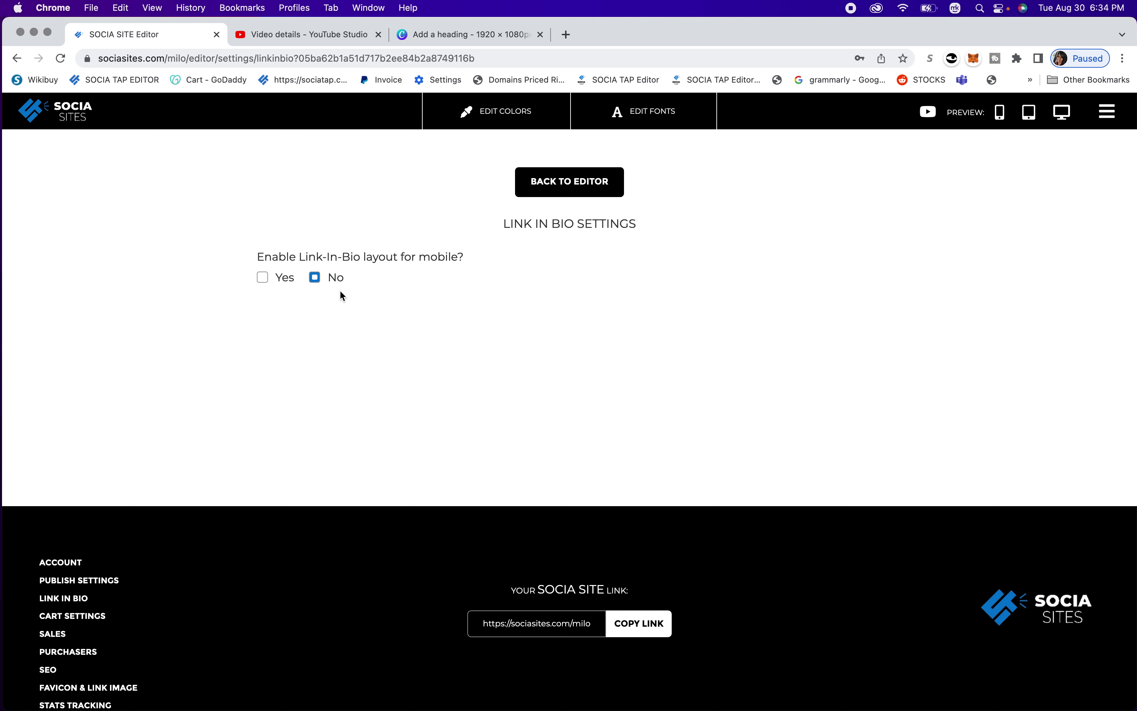
- Go to the Cart Settings page from the settings menu
click(1107, 113)
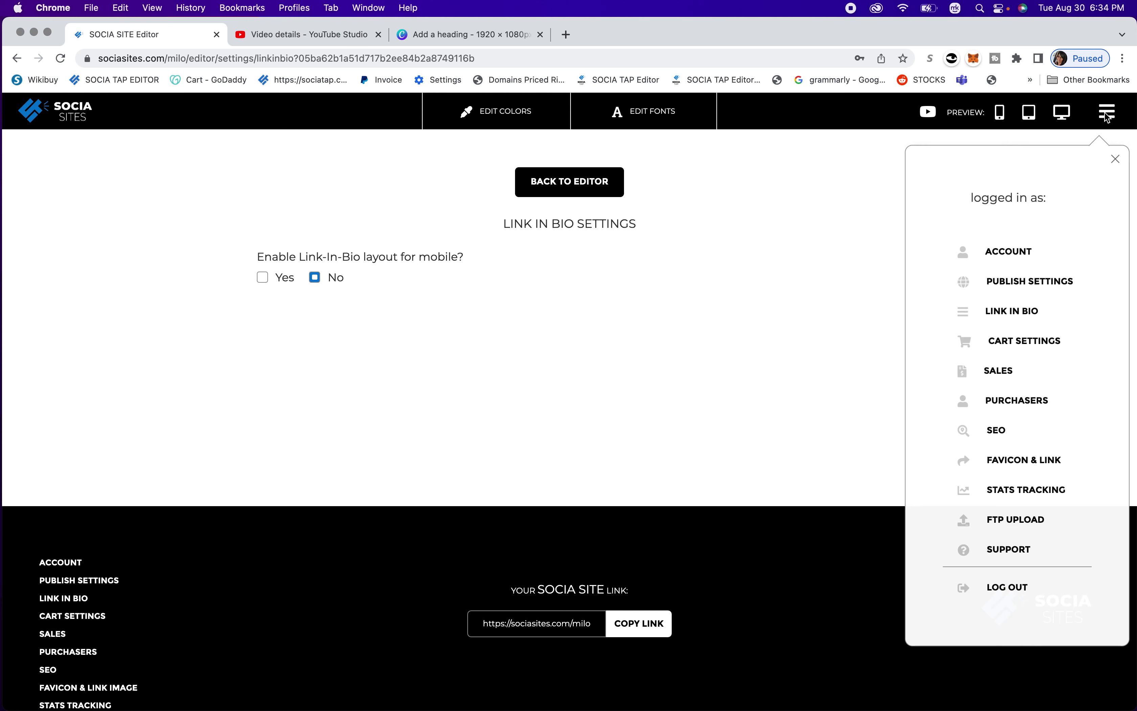
click(1036, 346)
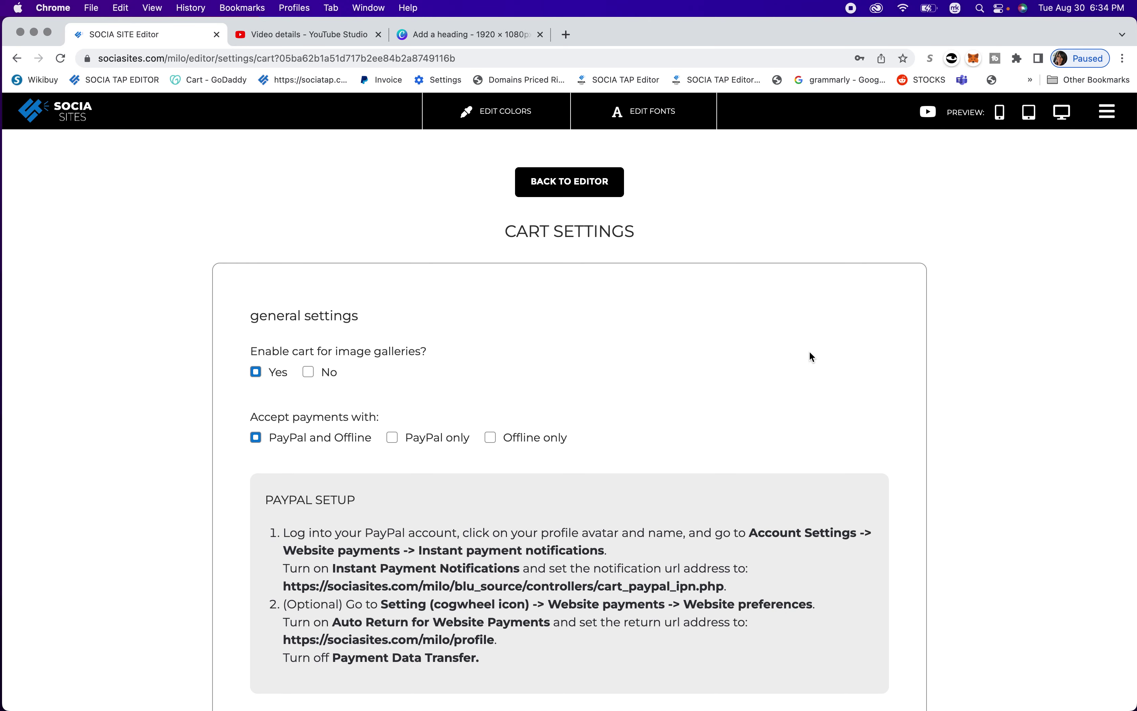
- Look over the cart's payment, currency, tax and shipping options, then reopen the settings menu
scroll(809, 352, down, 3)
scroll(746, 533, down, 5)
scroll(747, 535, up, 8)
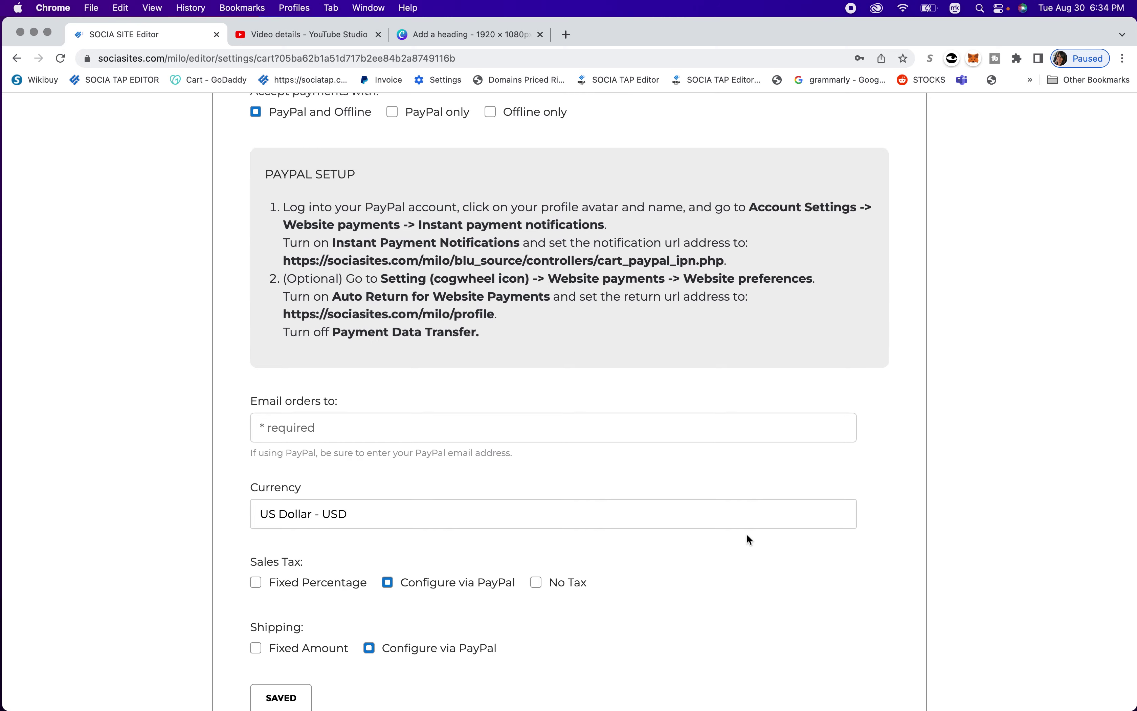
scroll(876, 316, up, 3)
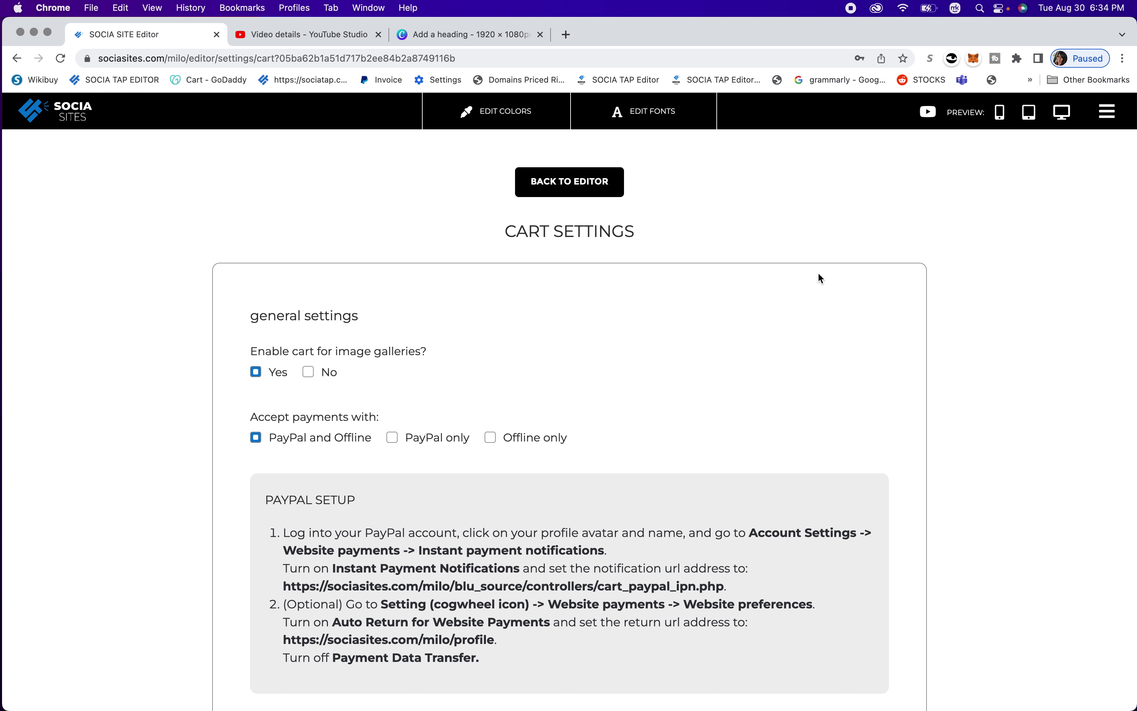
click(1108, 113)
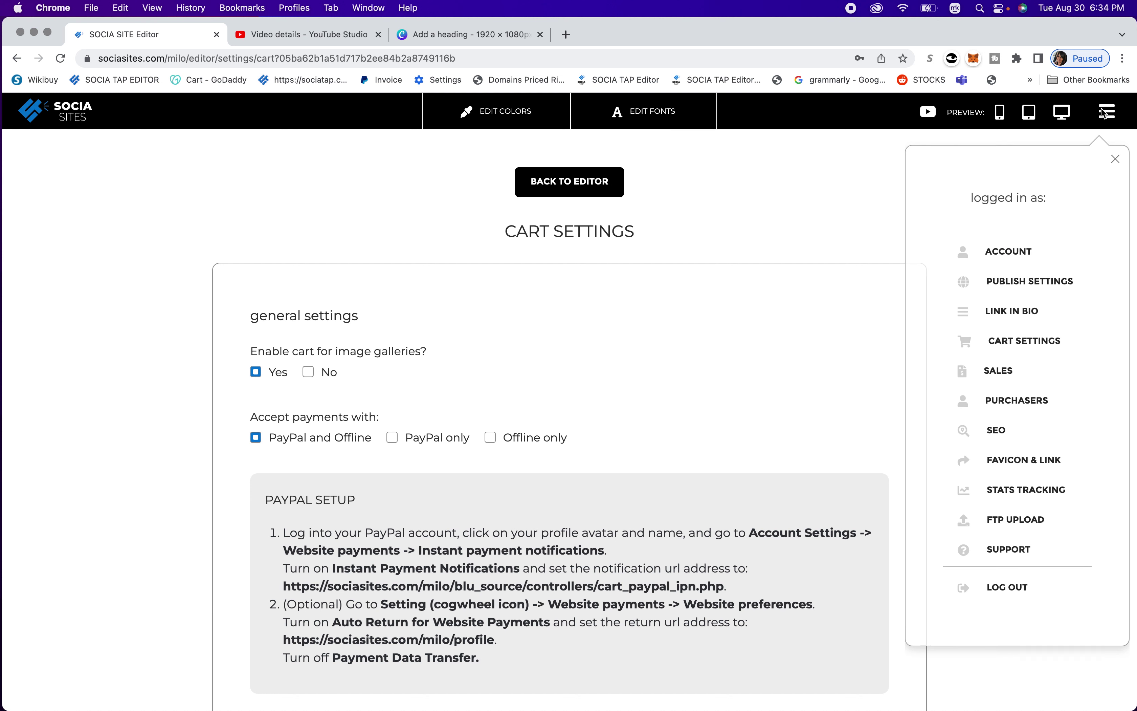
- Visit the Sales purchase summary and Purchasers client profiles pages, then the SEO meta tags page
click(1004, 371)
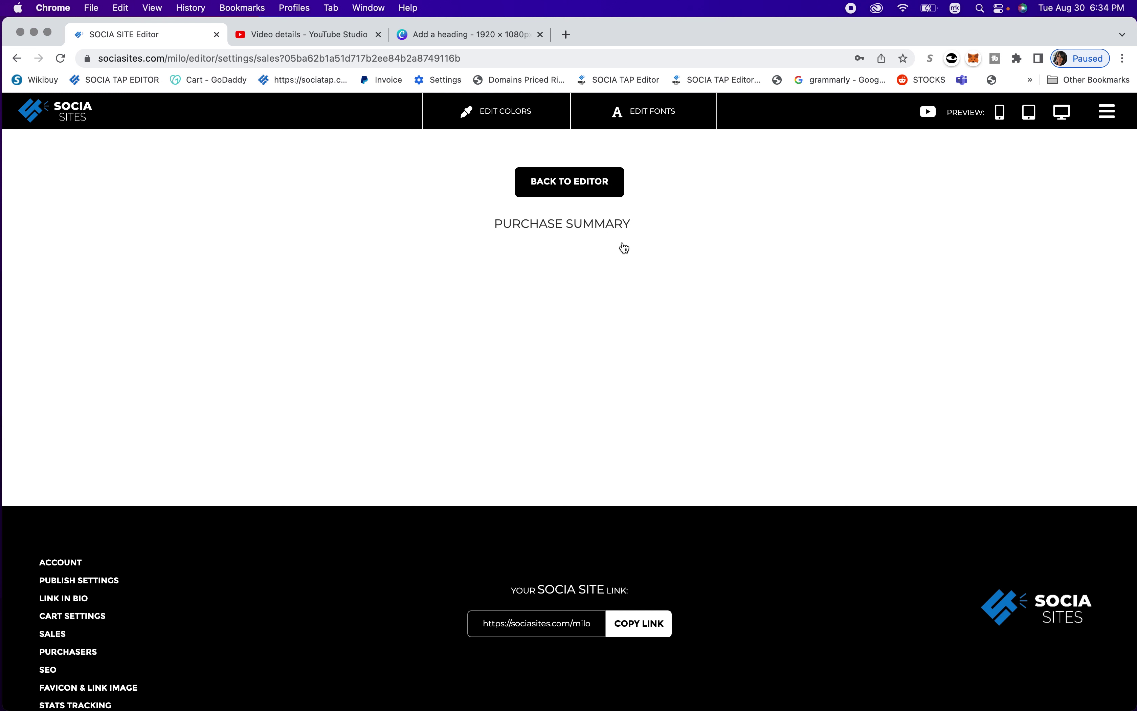
click(1110, 120)
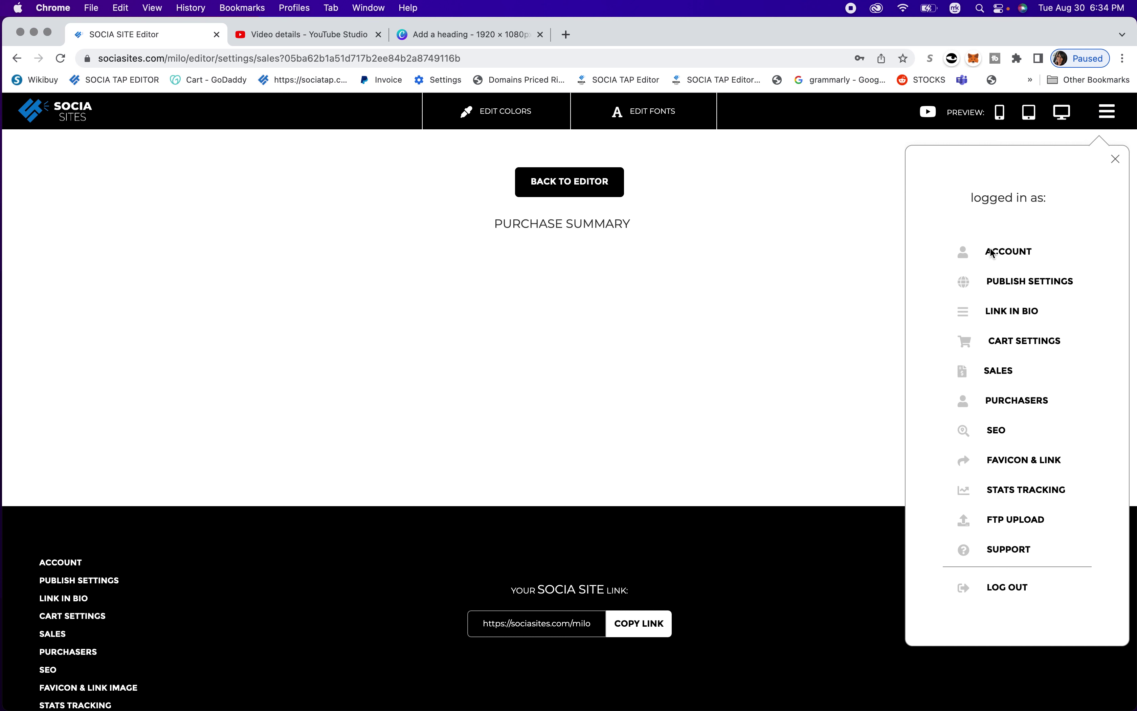
click(1006, 400)
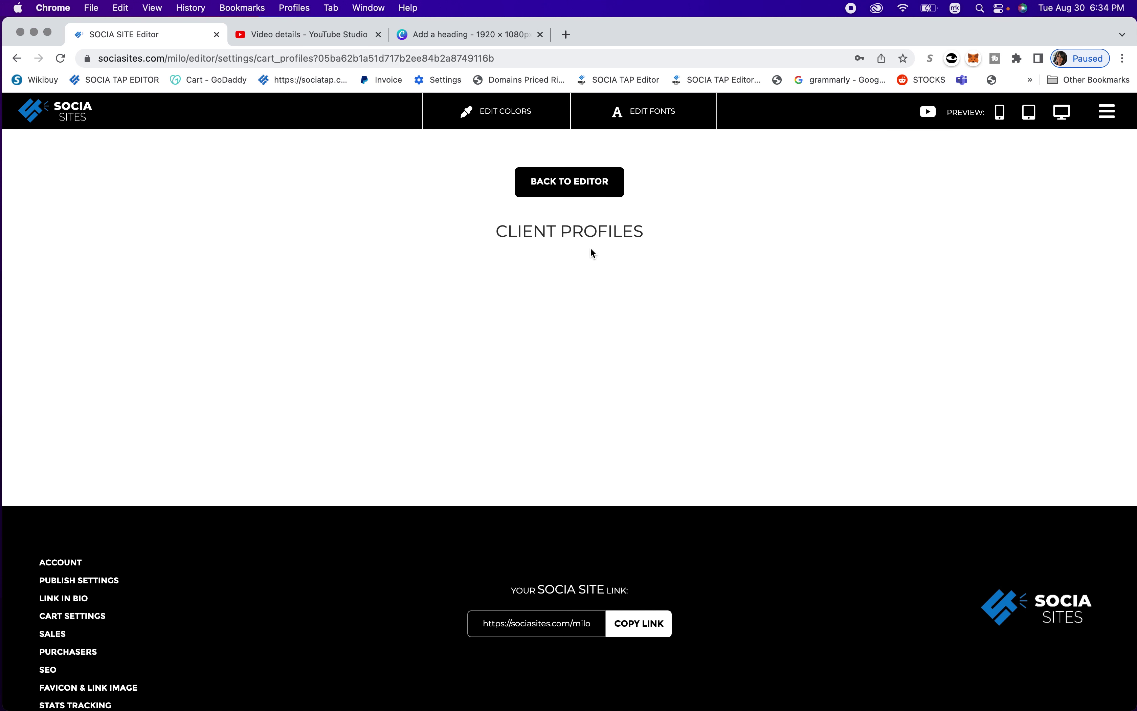
click(1111, 118)
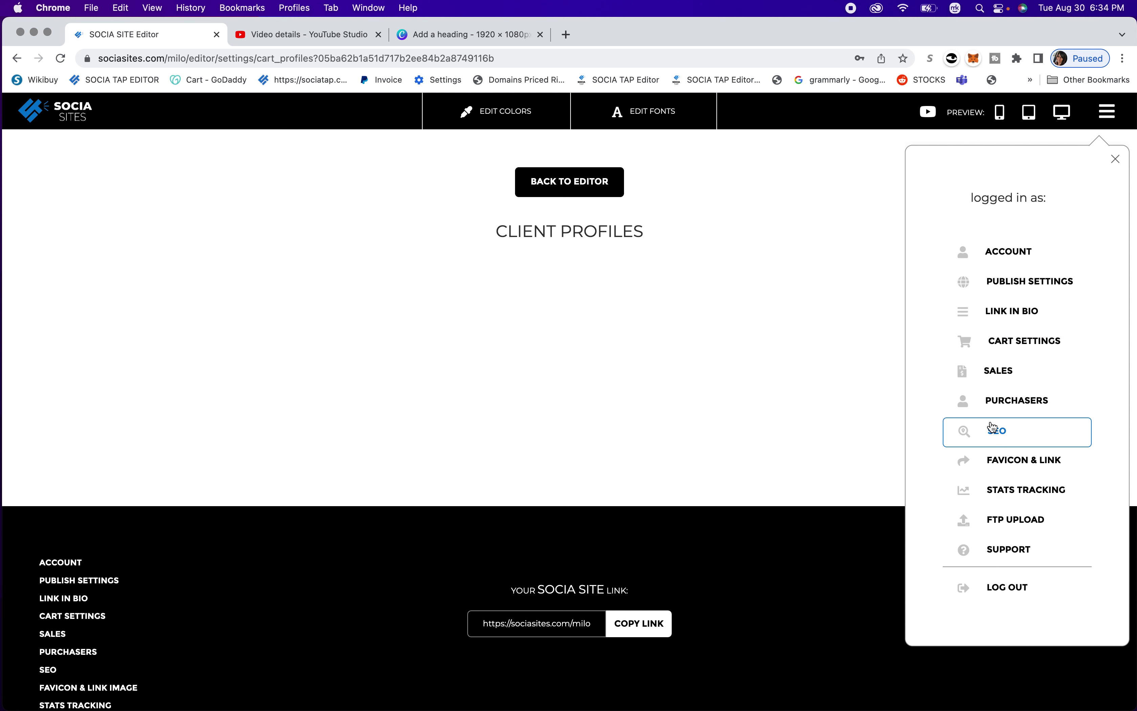
click(1006, 437)
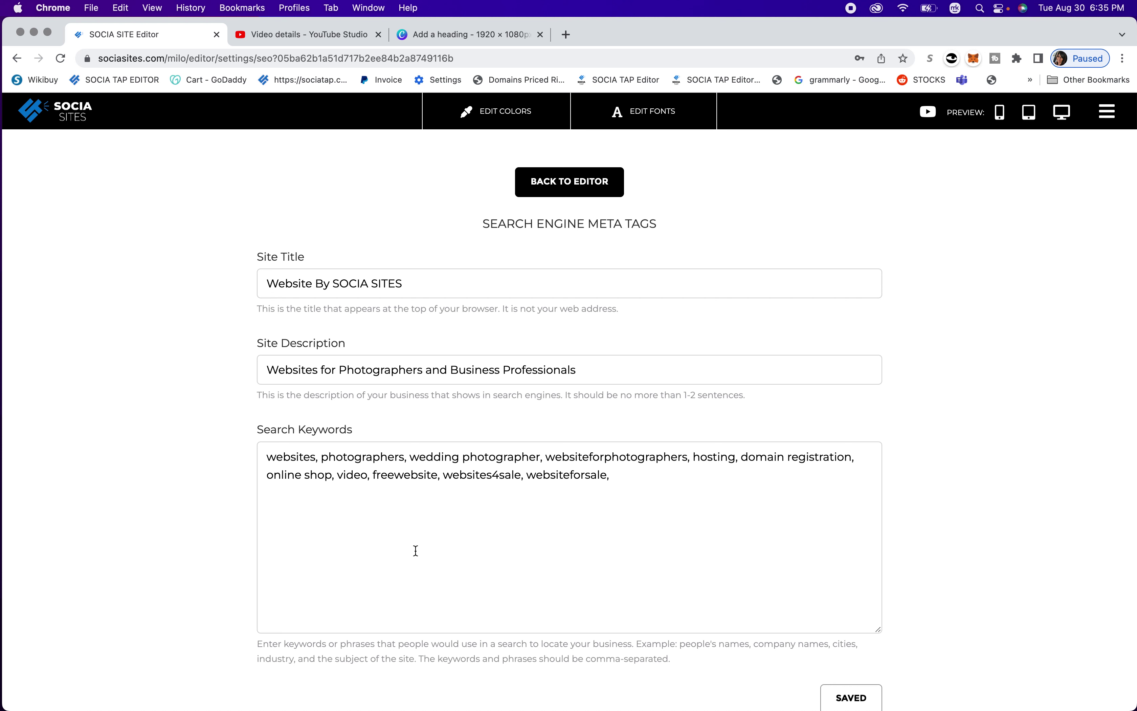
- Look over the SEO meta tags, then go to the Favicon & Link page
scroll(416, 550, down, 6)
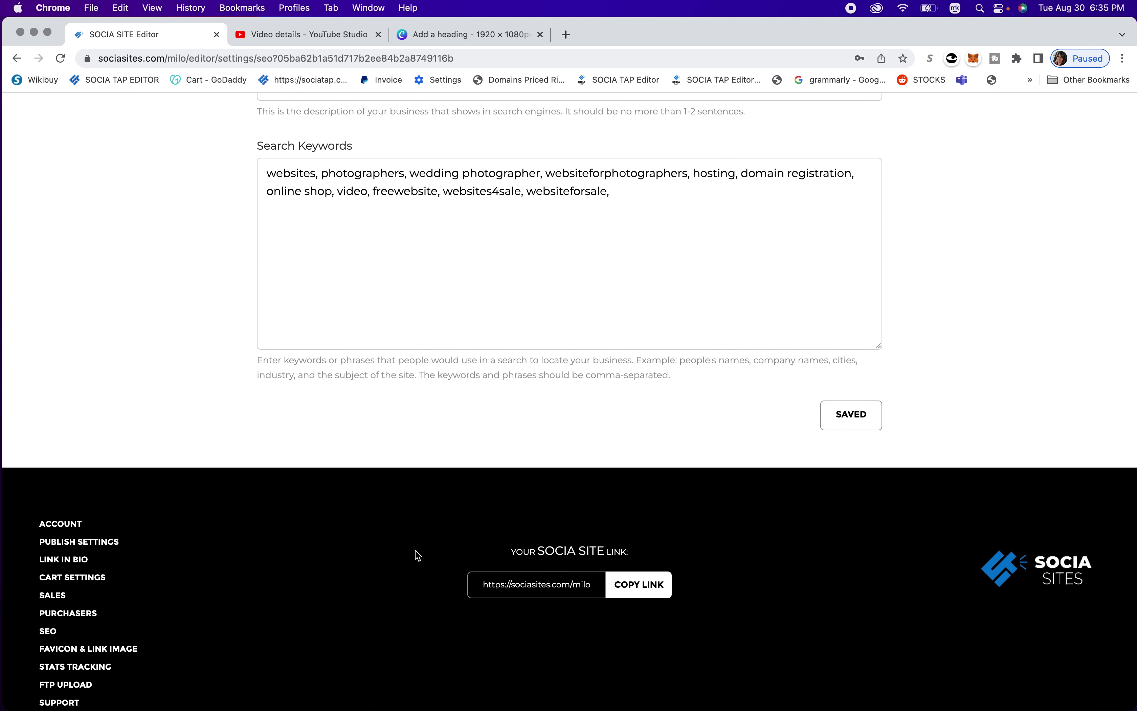
scroll(418, 556, up, 6)
click(1106, 111)
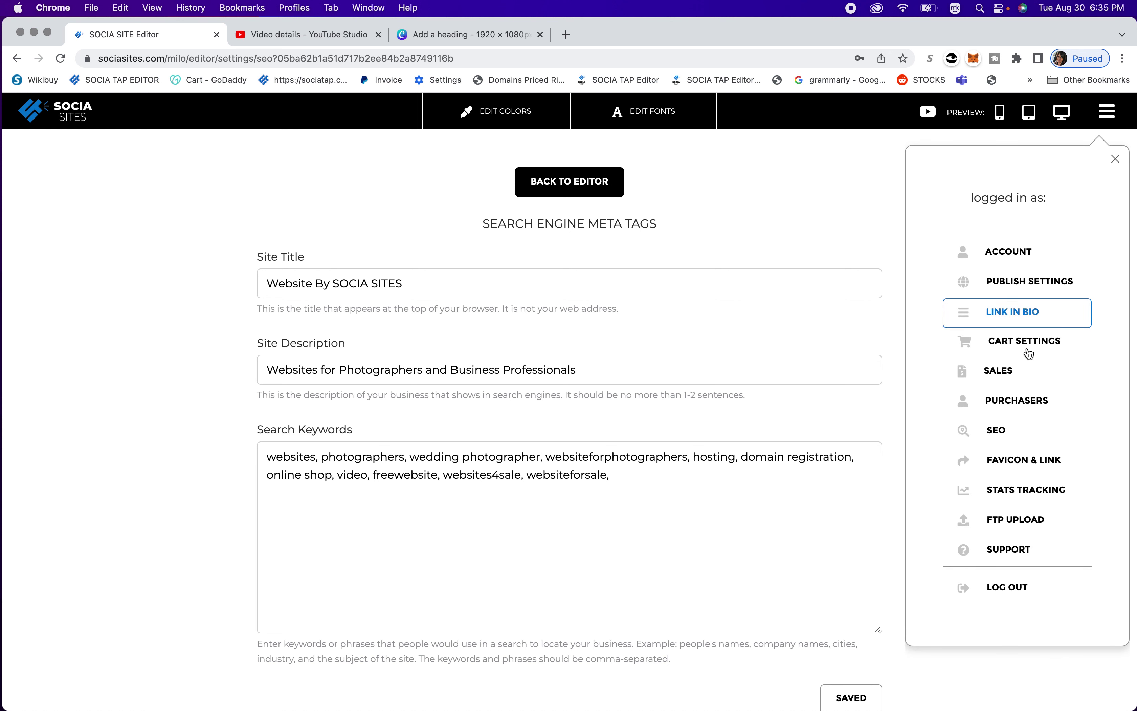
click(1015, 460)
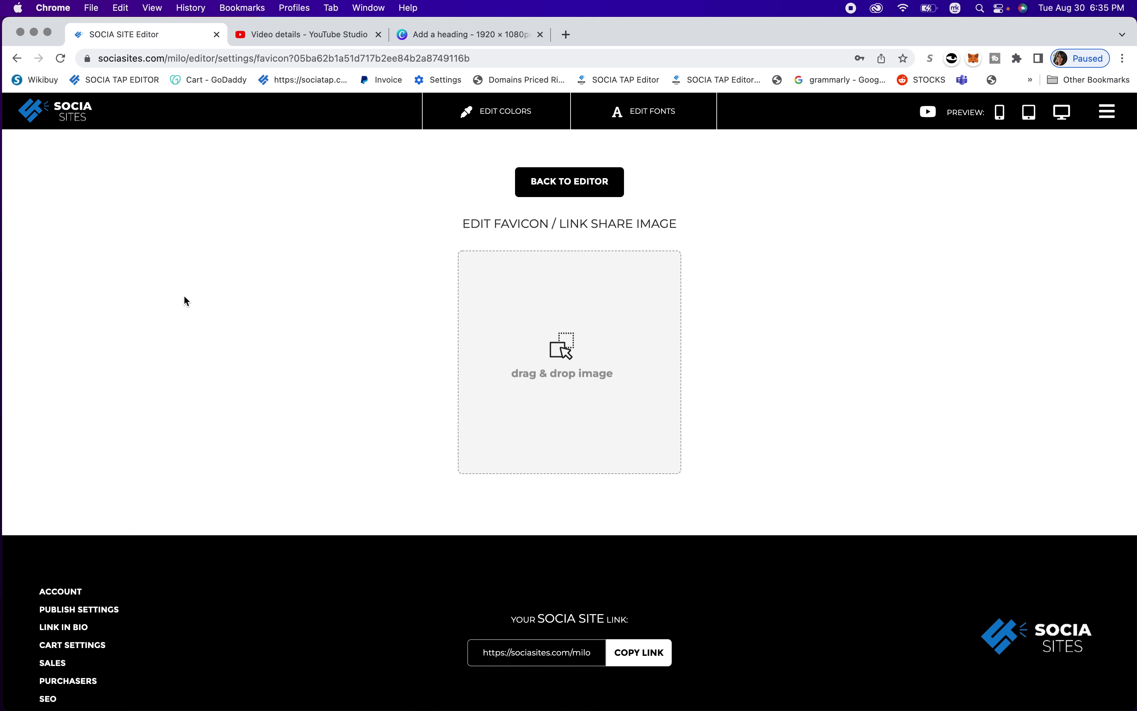
- Go to the Stats Tracking page with its view totals and menu click counts
click(1107, 111)
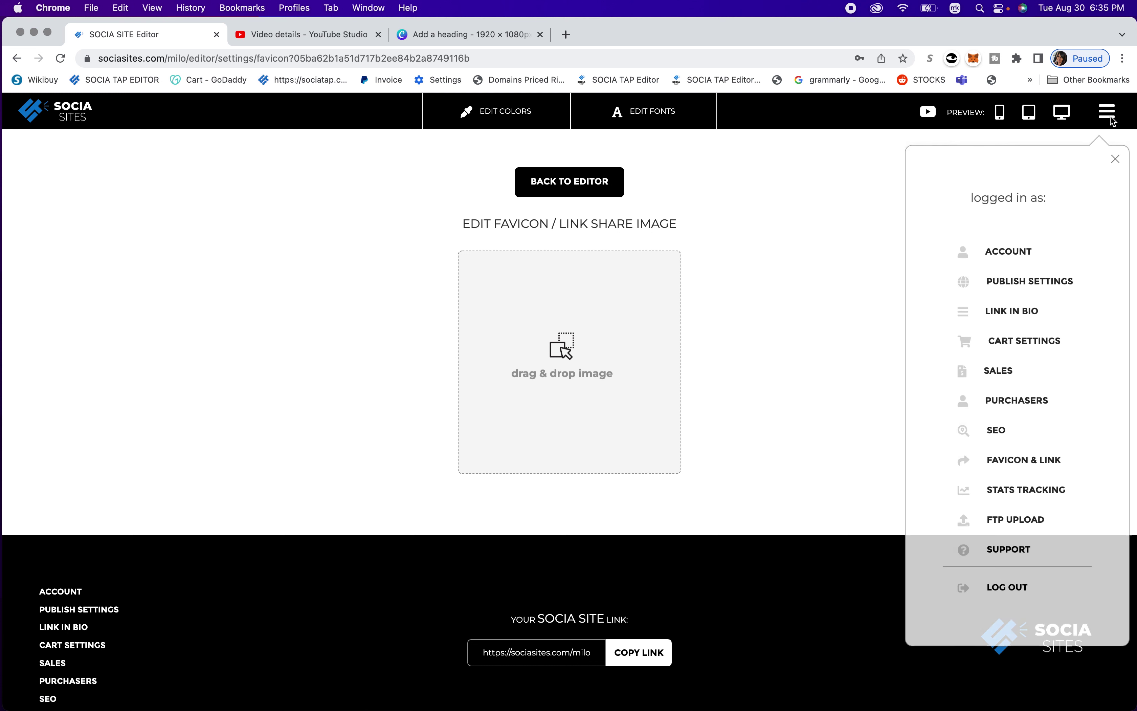
click(1035, 498)
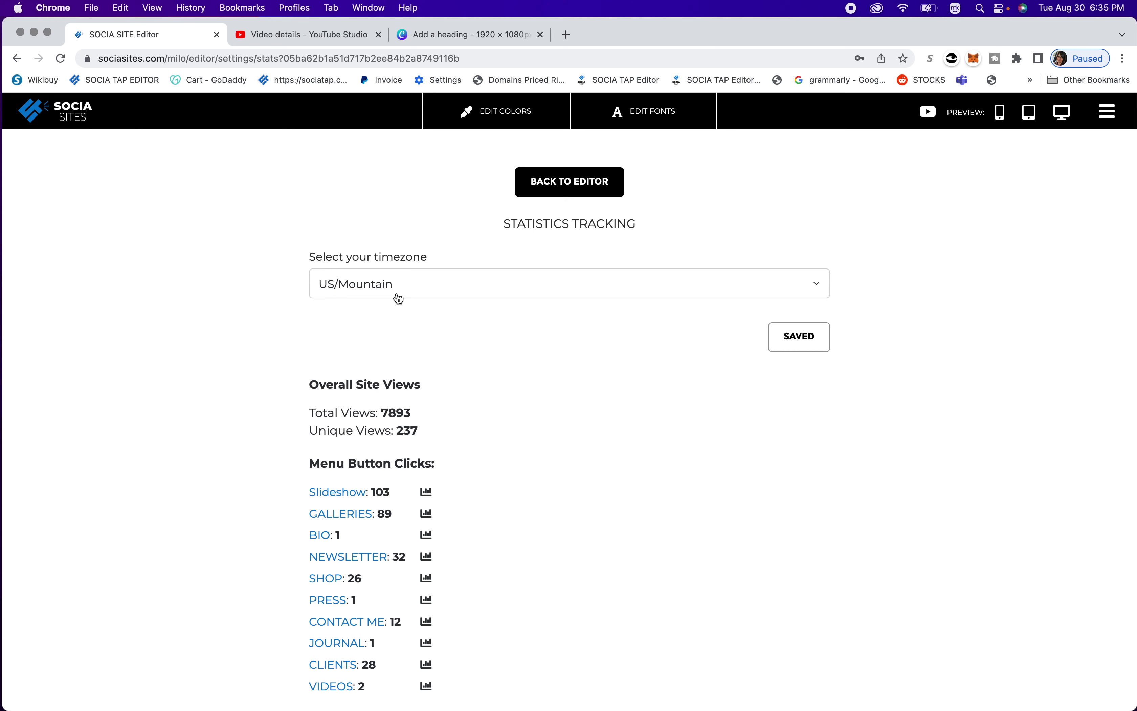
click(424, 296)
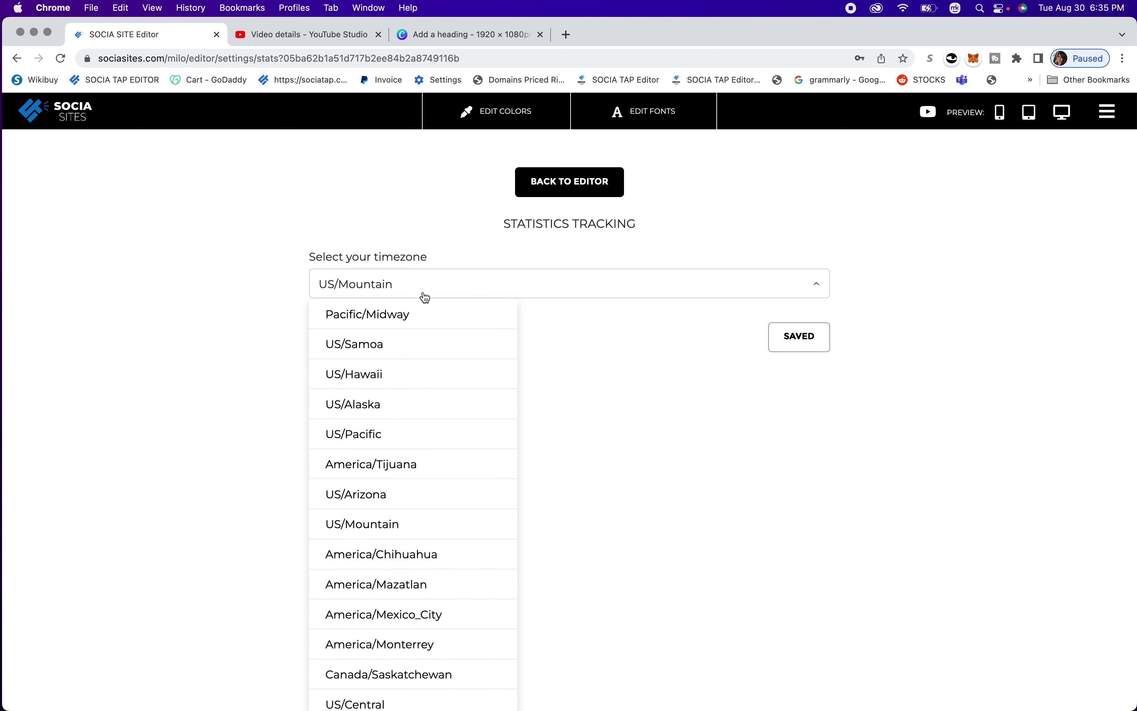
click(425, 297)
scroll(491, 341, down, 2)
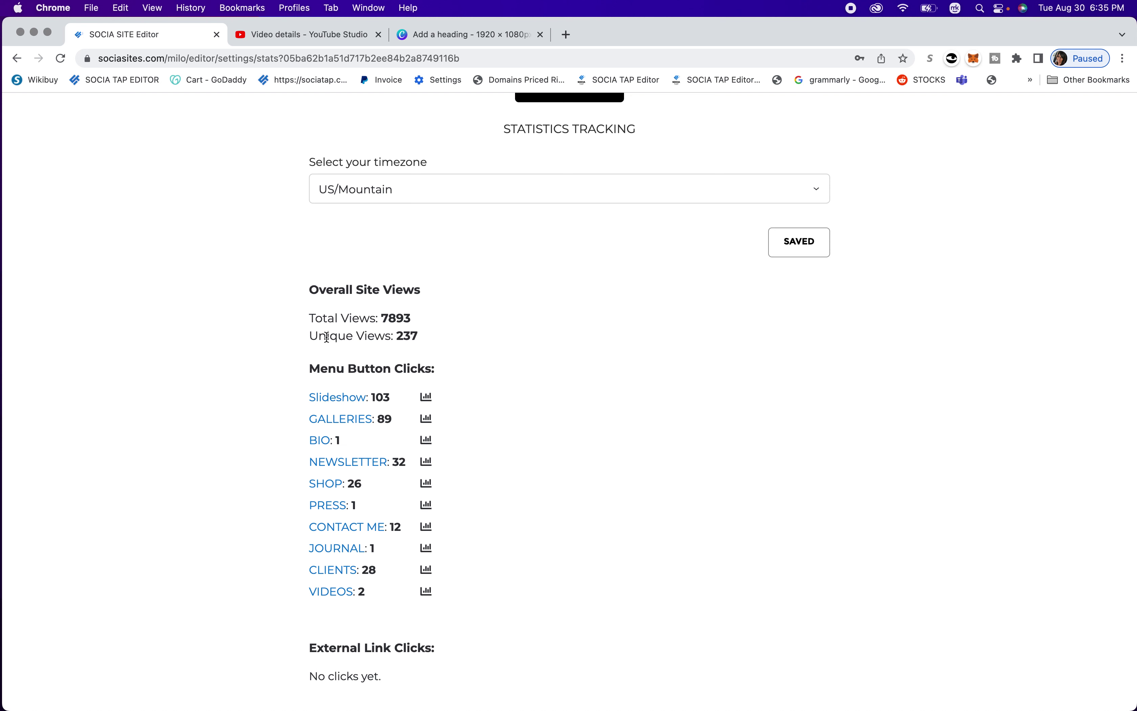
scroll(455, 370, down, 3)
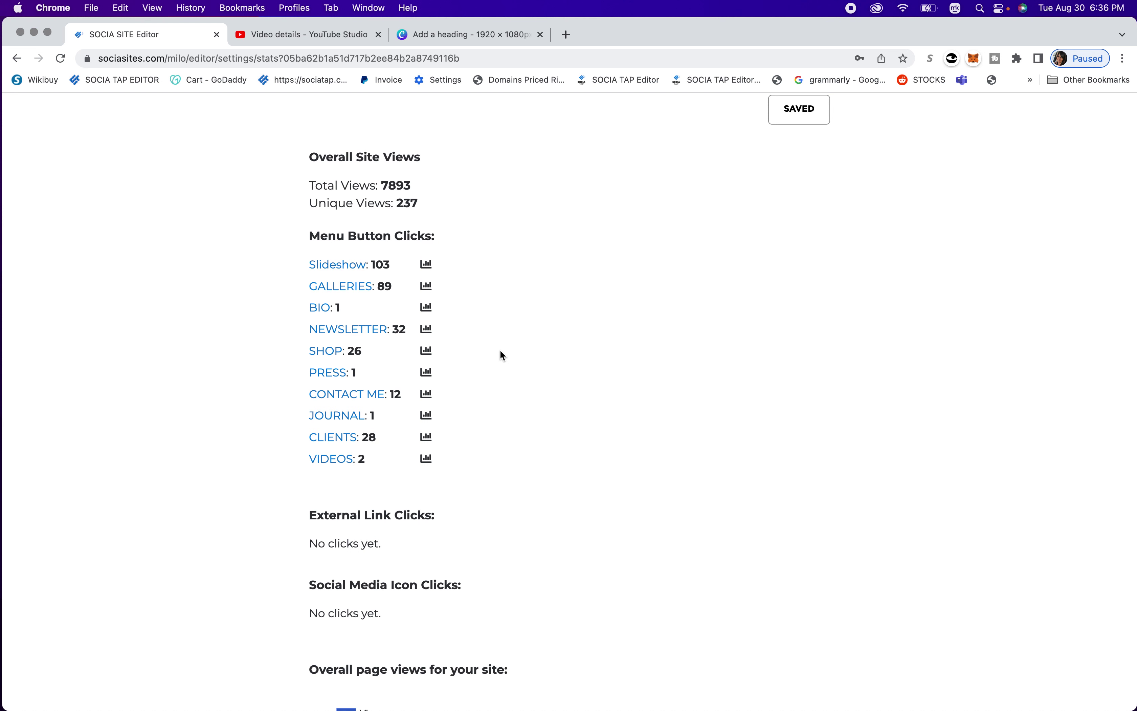
scroll(500, 349, down, 3)
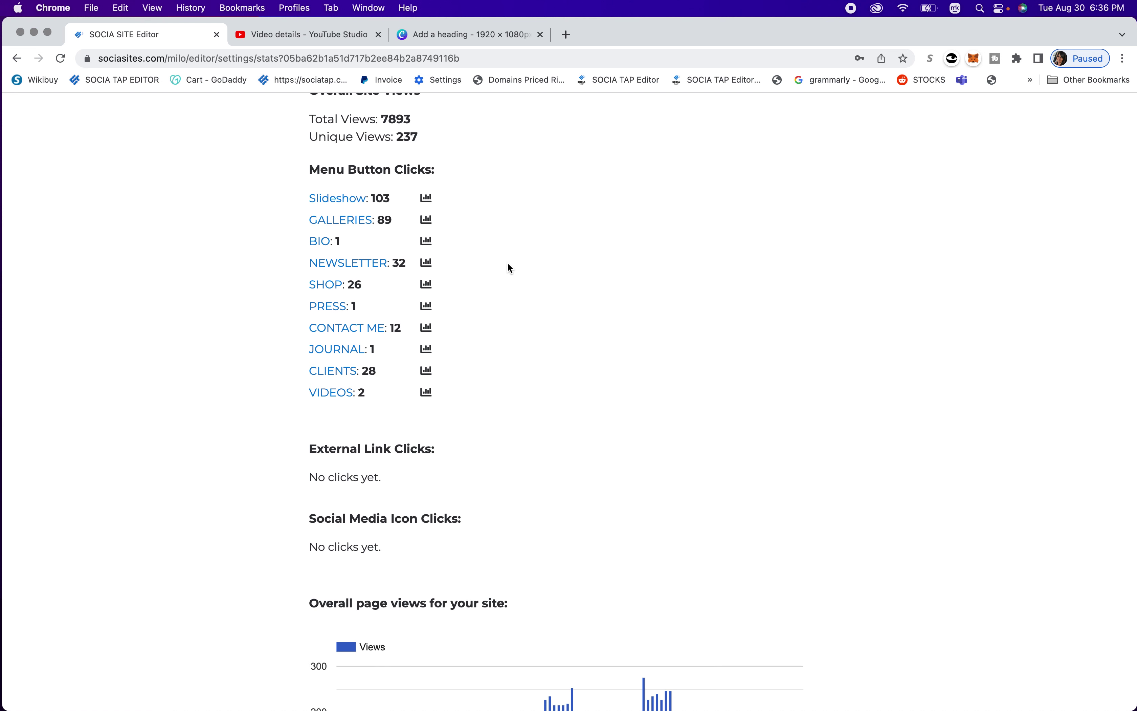
scroll(510, 268, down, 10)
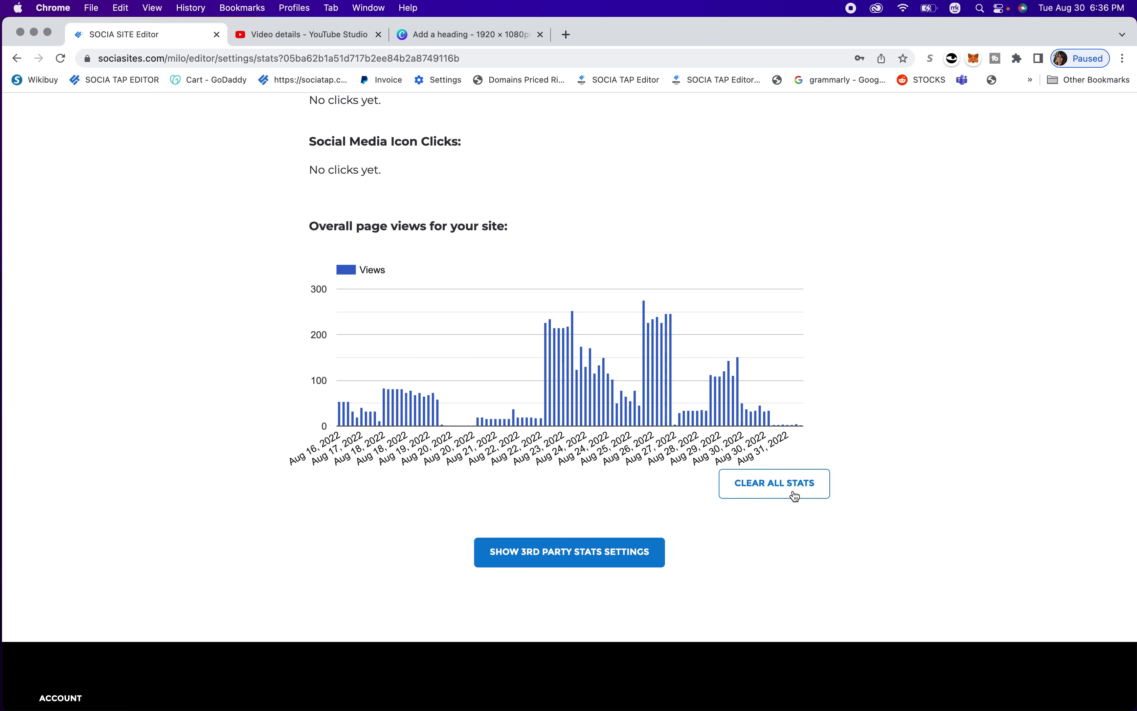
click(630, 562)
- Look over the third-party stats settings, then go to the FTP Upload files and folders page
scroll(736, 575, down, 5)
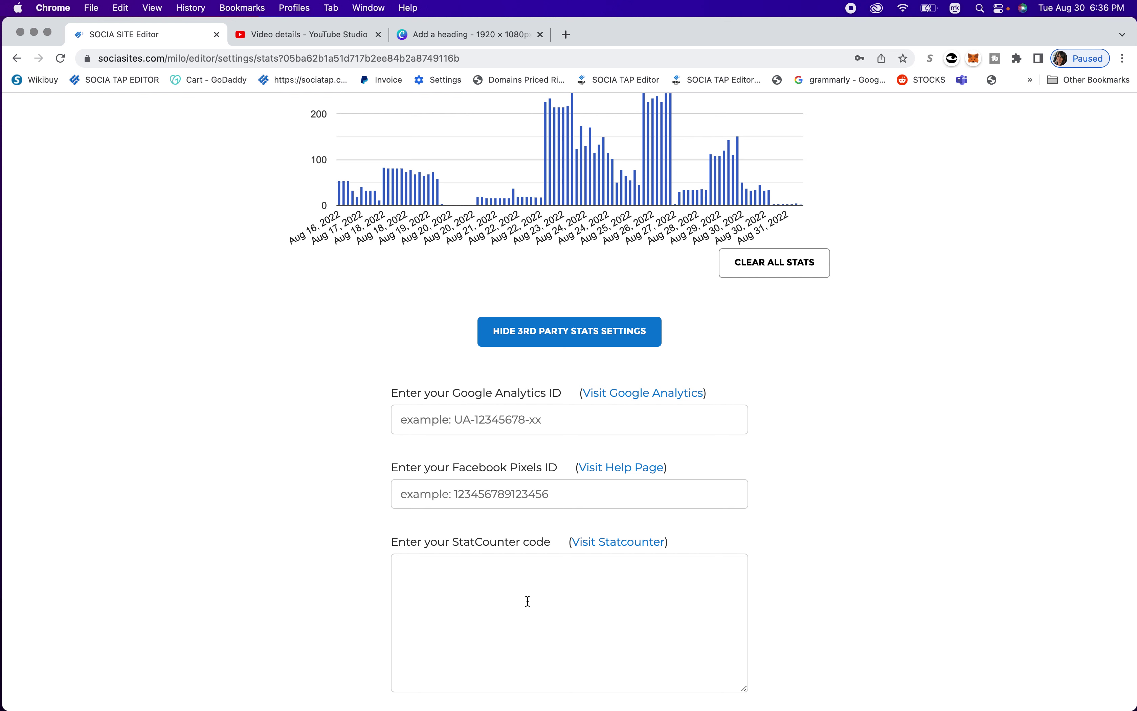
scroll(529, 601, down, 5)
scroll(528, 601, up, 2)
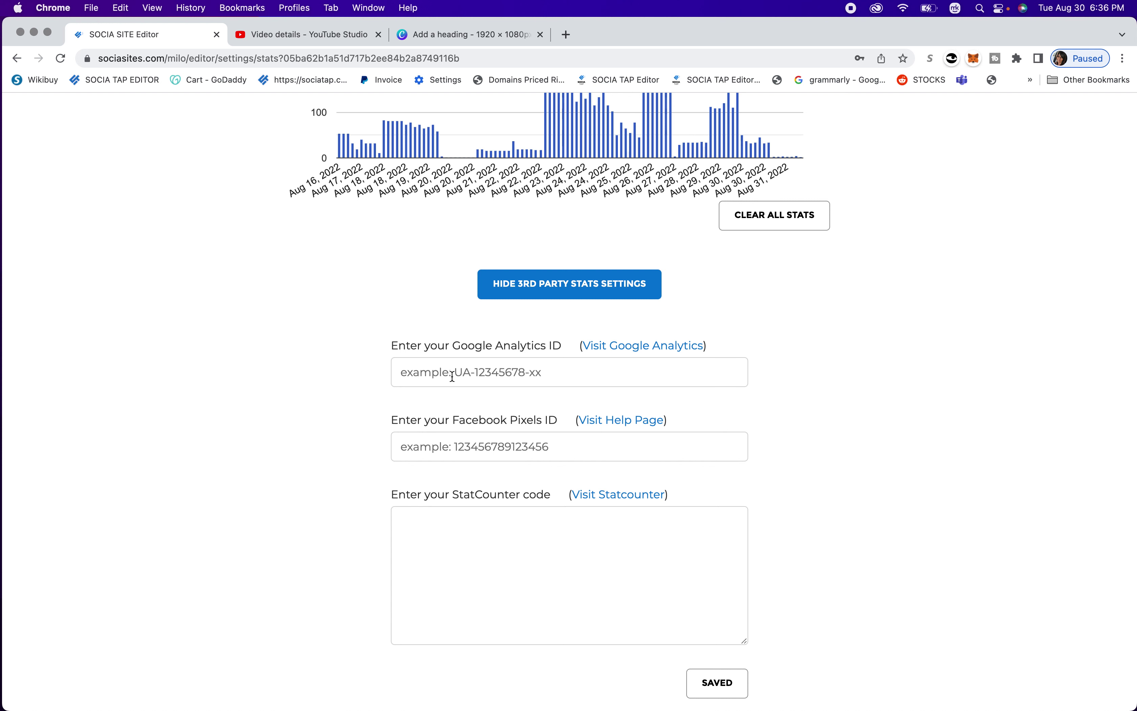
scroll(453, 379, up, 15)
click(1109, 113)
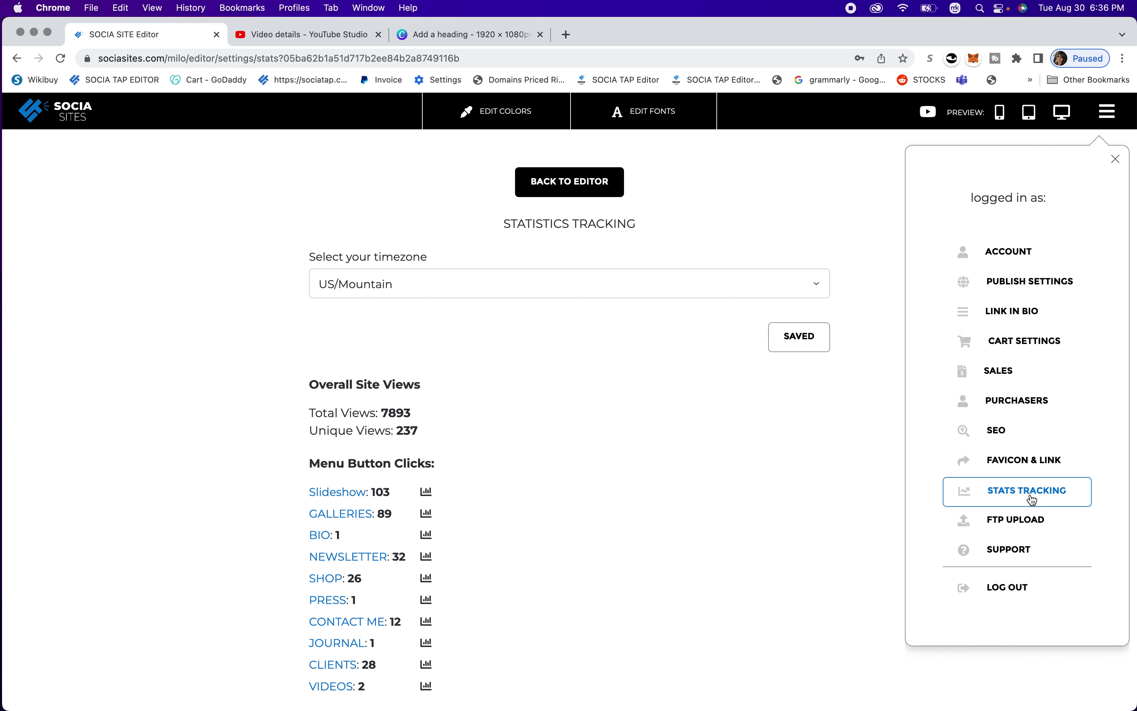
click(1029, 522)
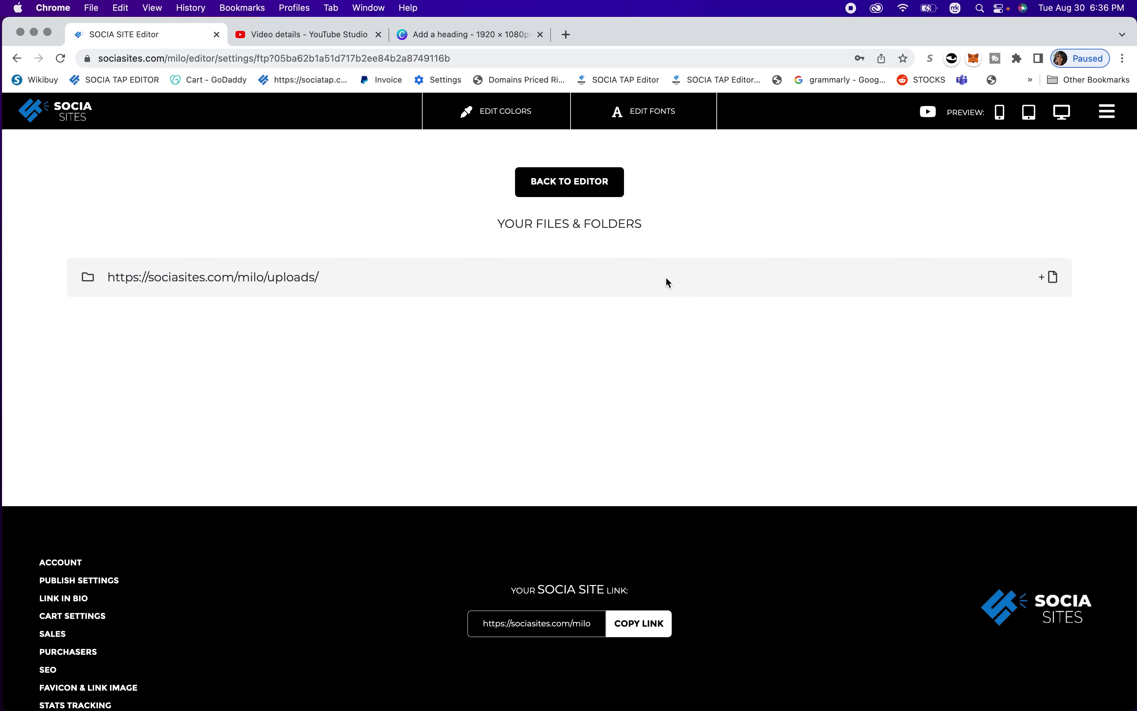
- Open the Support 'Submit a Ticket' form in a new tab, look it over, and return to the editor tab
click(1108, 111)
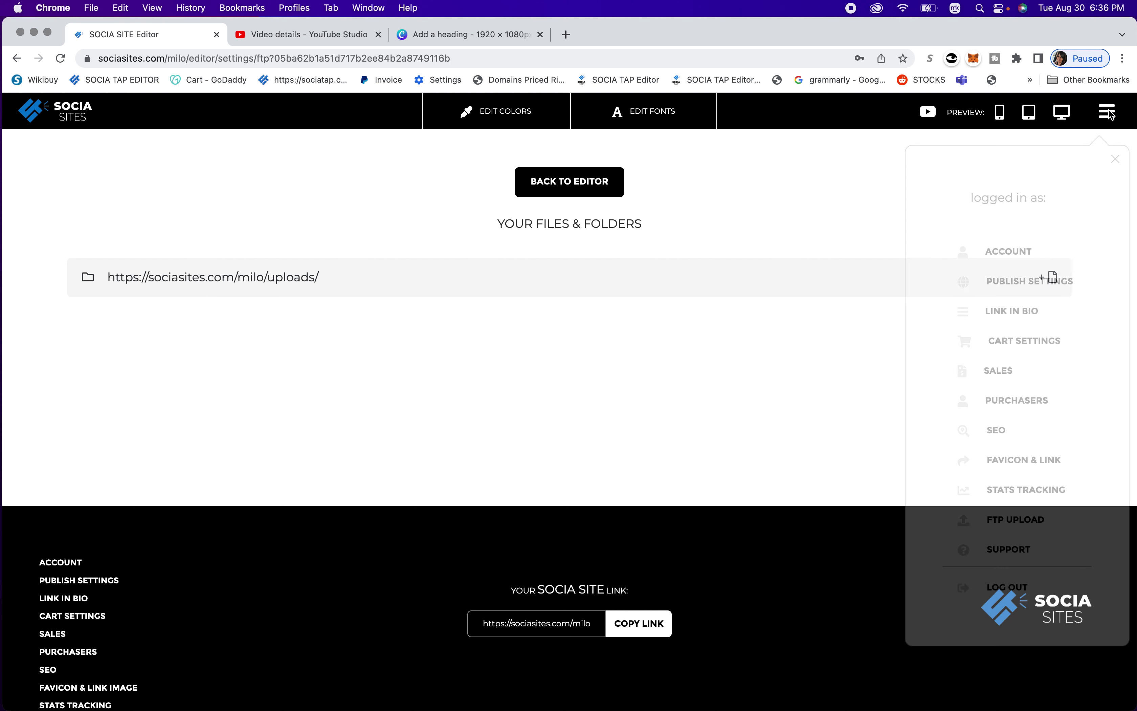
click(1022, 555)
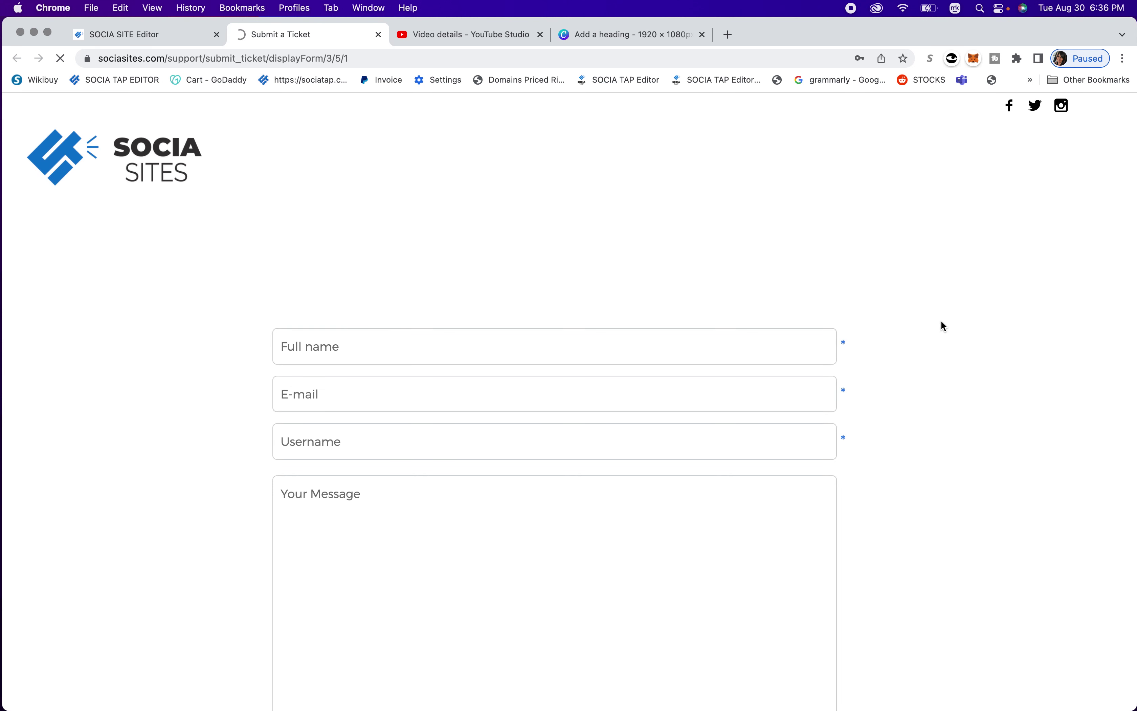
scroll(511, 238, down, 2)
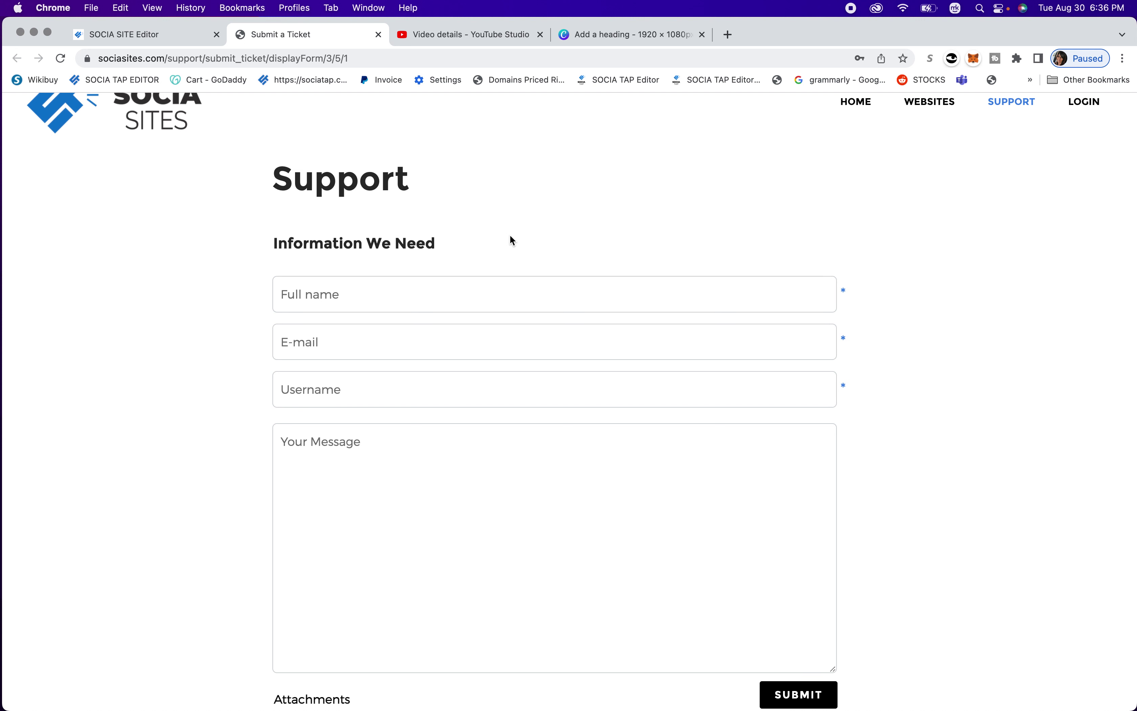
scroll(511, 237, down, 2)
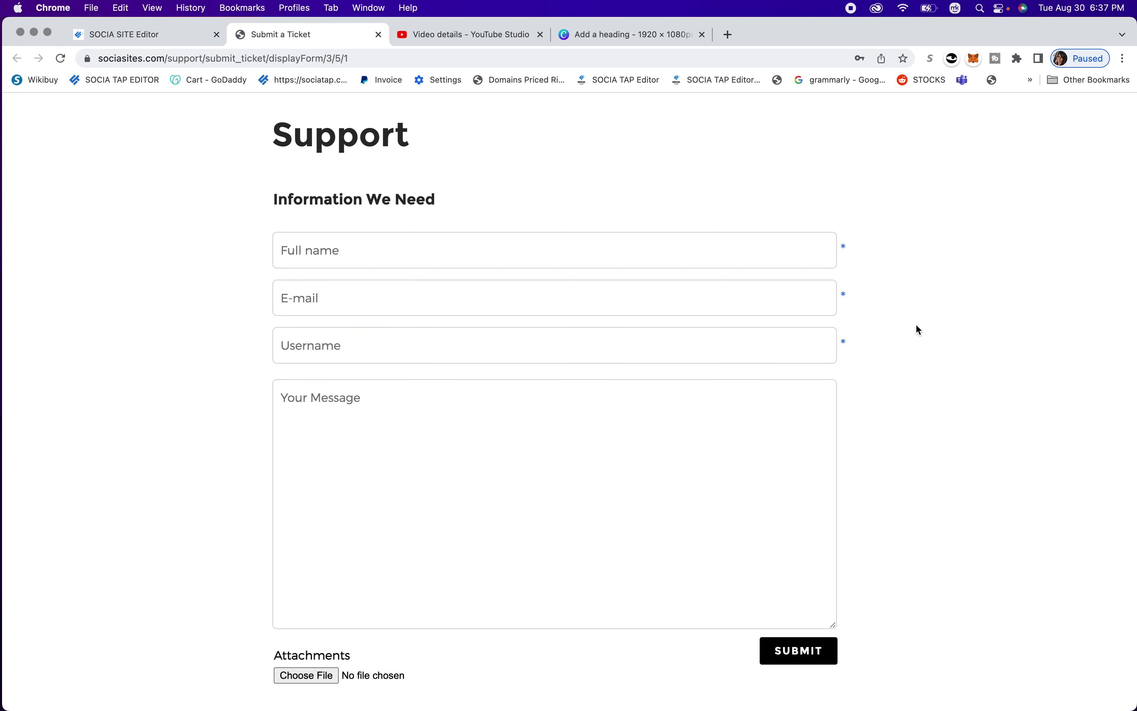
scroll(931, 350, up, 5)
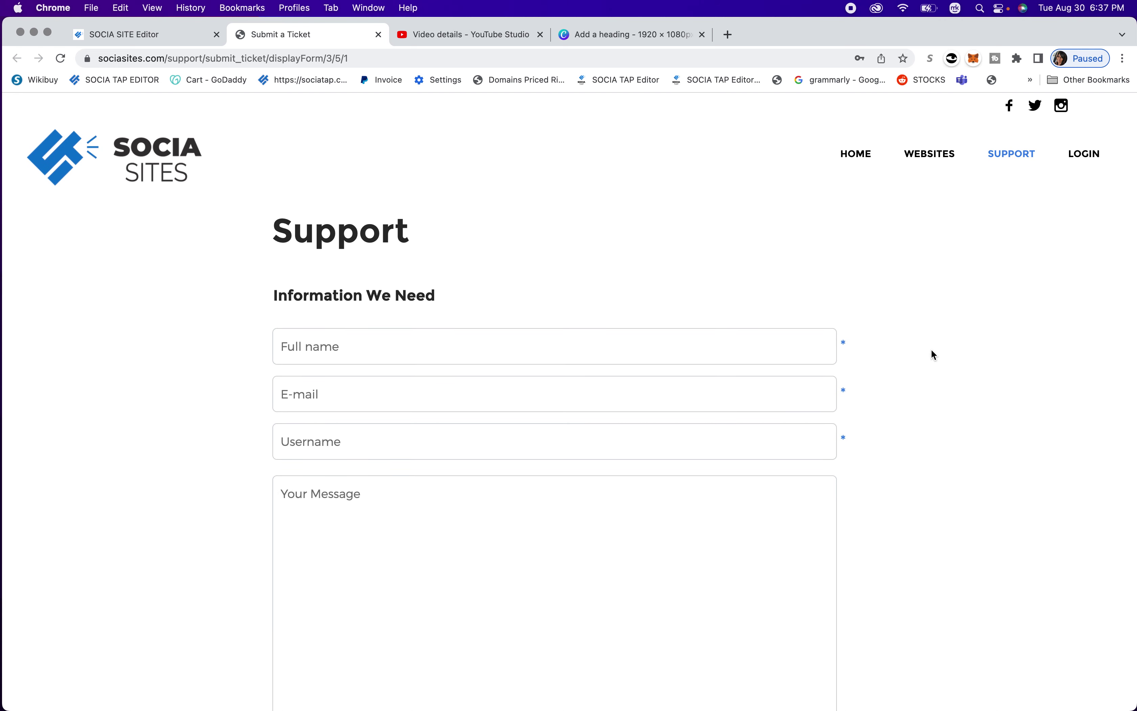
click(171, 42)
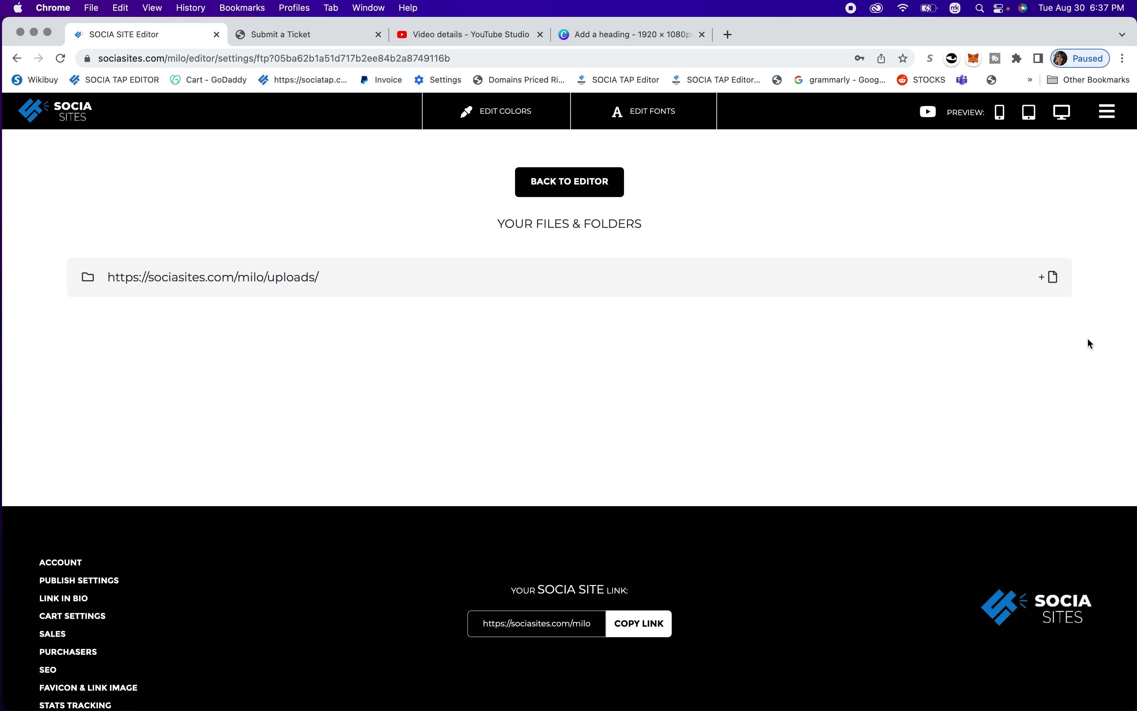
click(1105, 119)
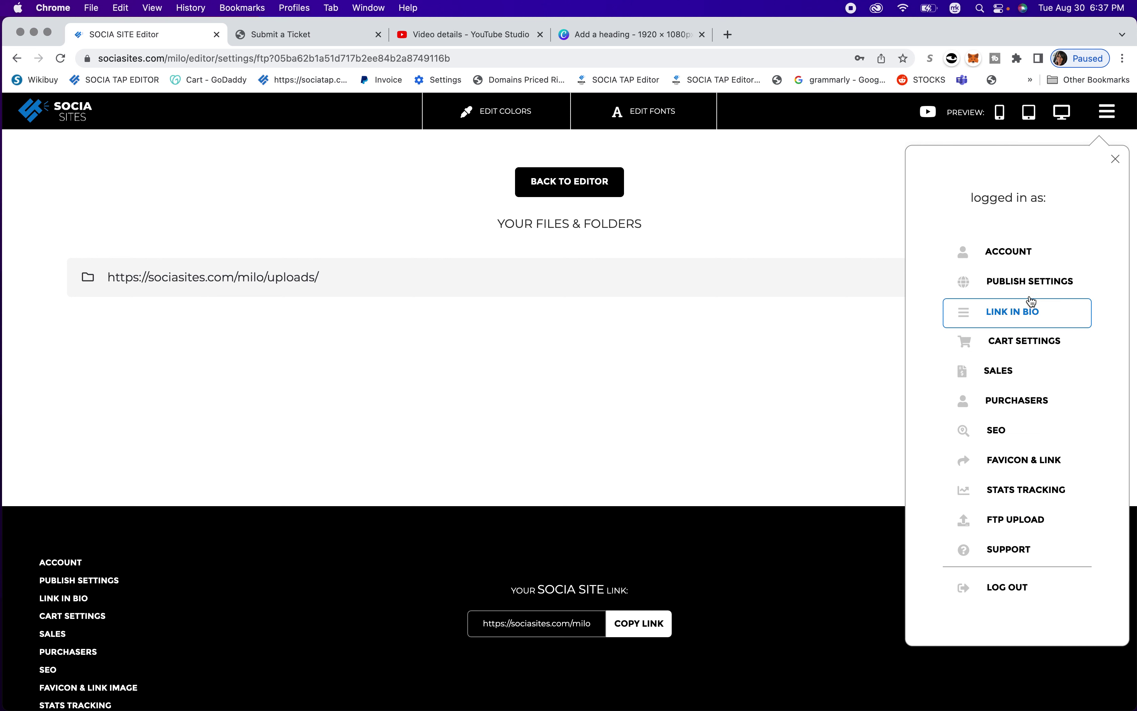
click(1116, 160)
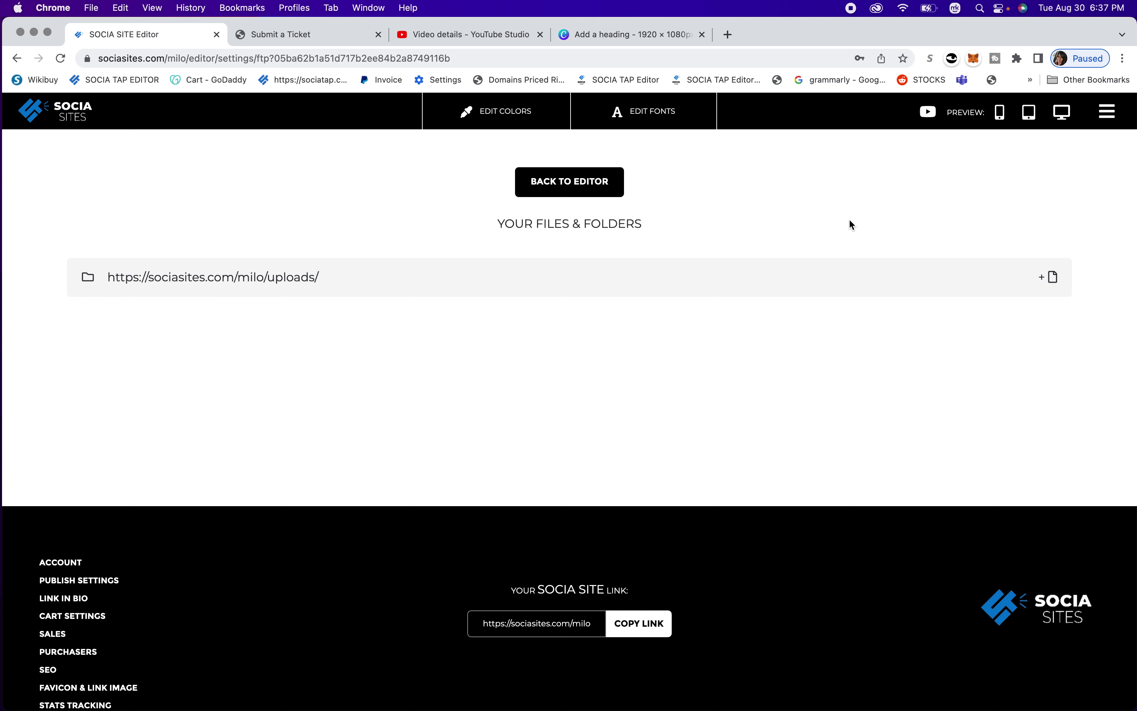